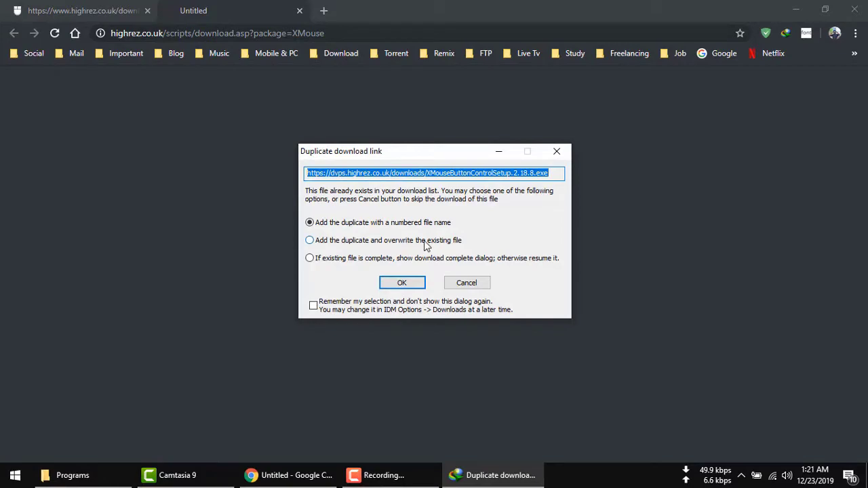
Download the X-Mouse Button Control setup as a duplicate with a numbered file name, and close the browser
click(396, 283)
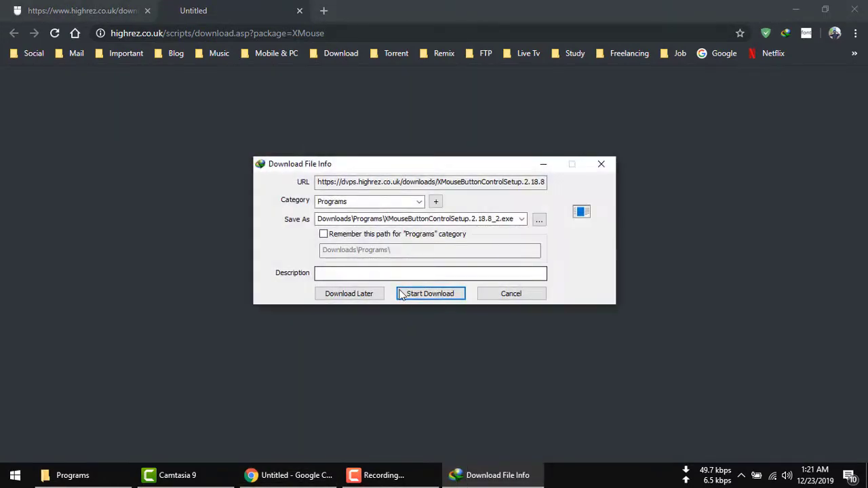
click(442, 294)
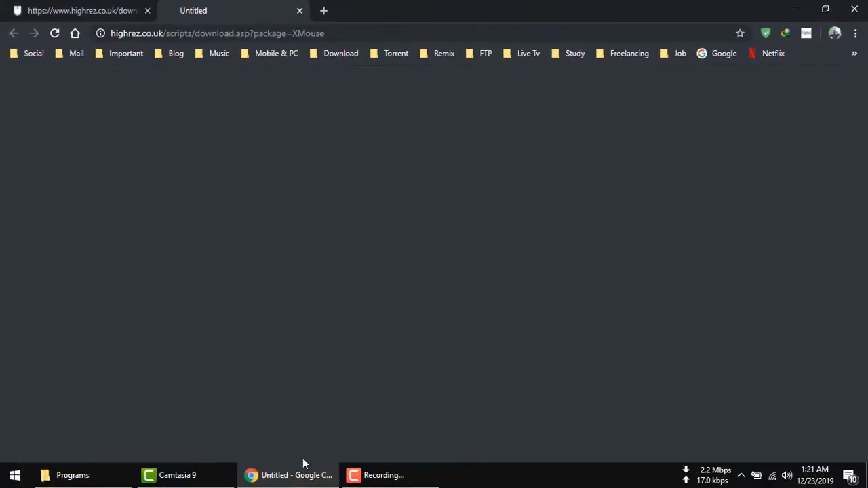
click(300, 475)
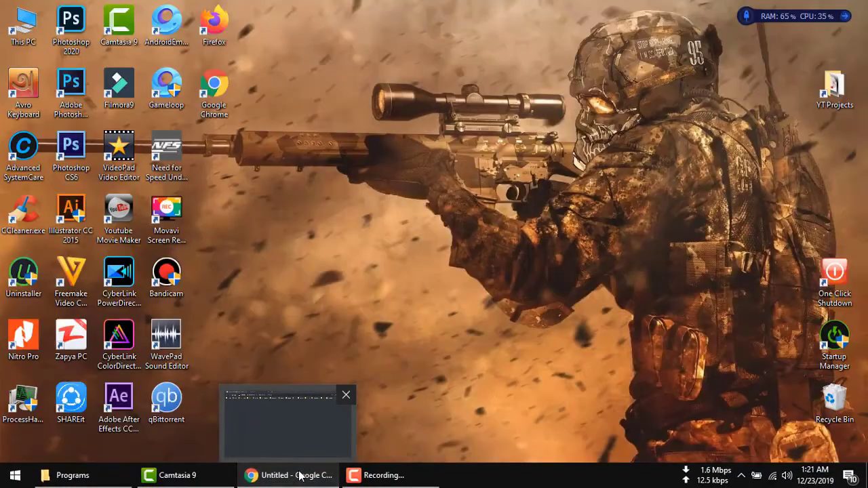
click(300, 475)
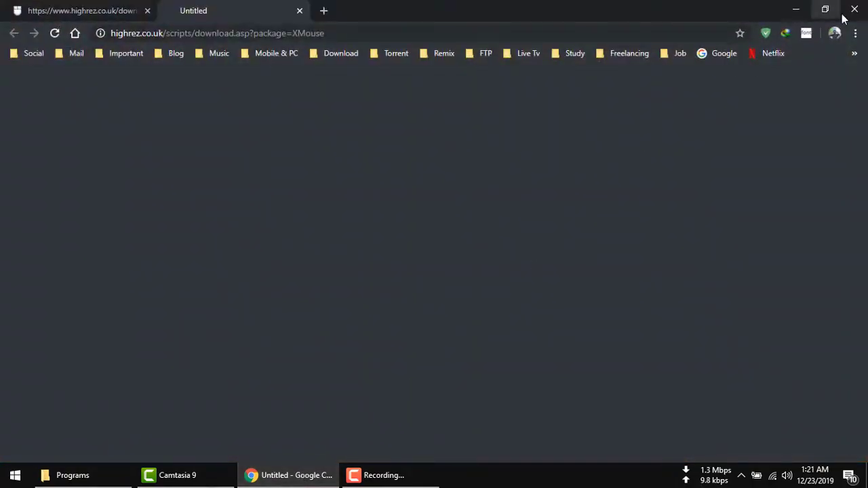
click(849, 11)
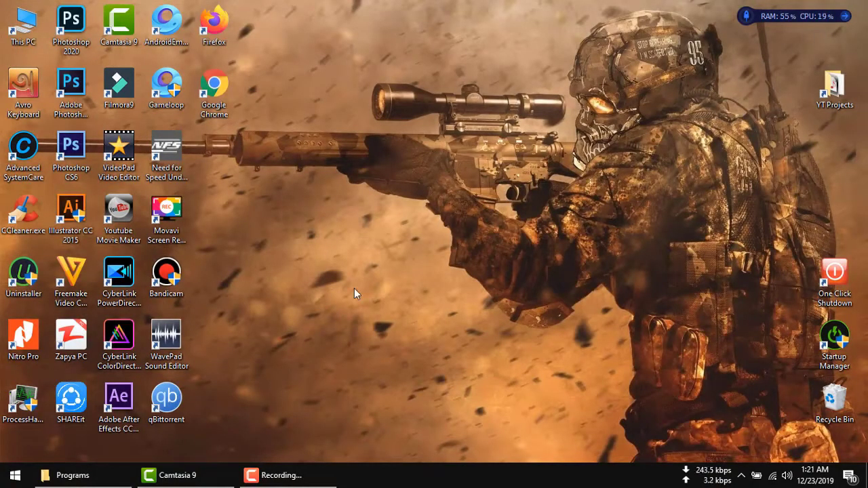
Run the XMouseButtonControlSetup.2.18.8_2 installer from the Programs downloads folder
click(101, 475)
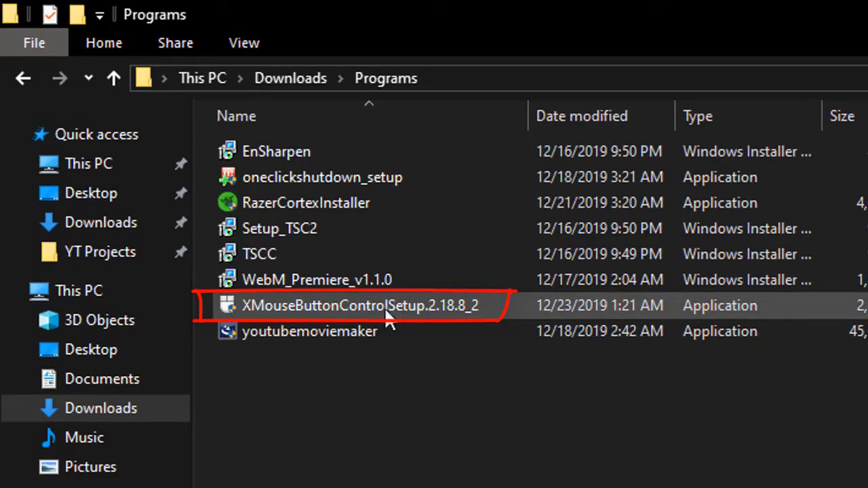
click(356, 303)
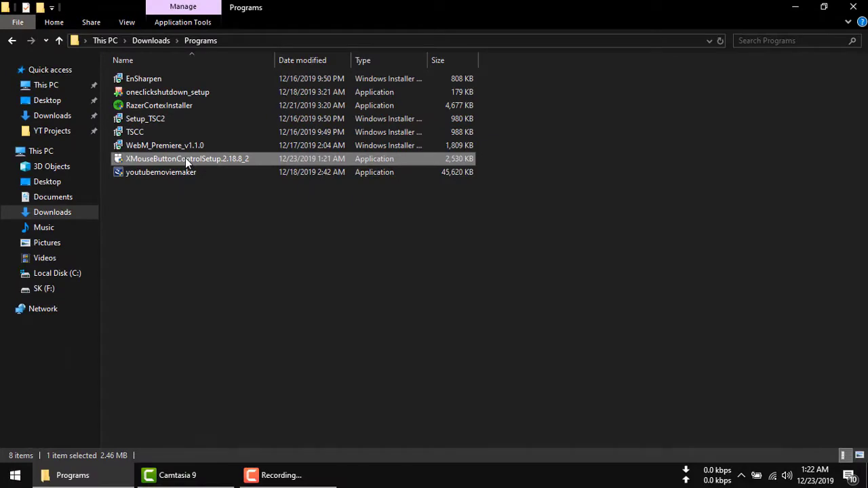
double_click(186, 157)
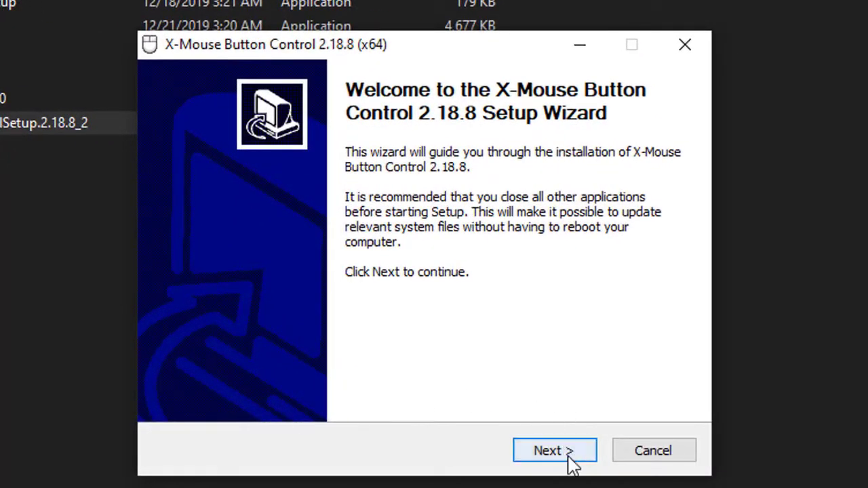
Install X-Mouse Button Control 2.18.8 with the default options, finish with it set to run, and close the Programs folder
click(569, 456)
click(568, 456)
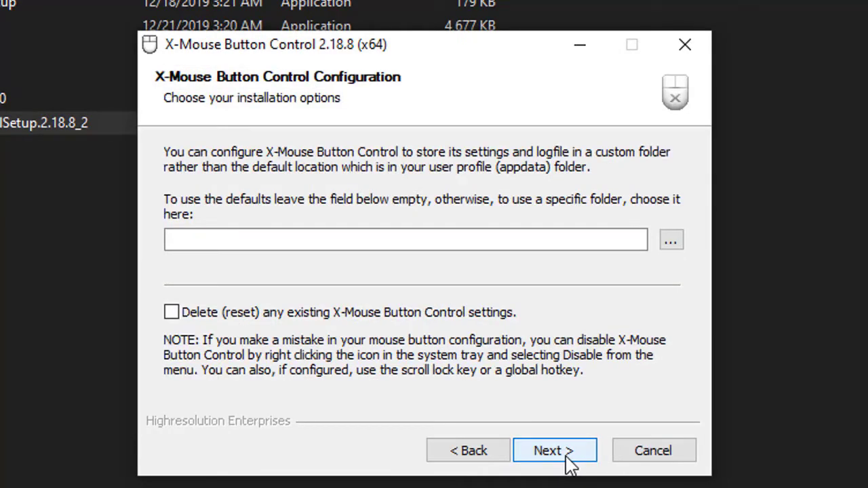
click(569, 456)
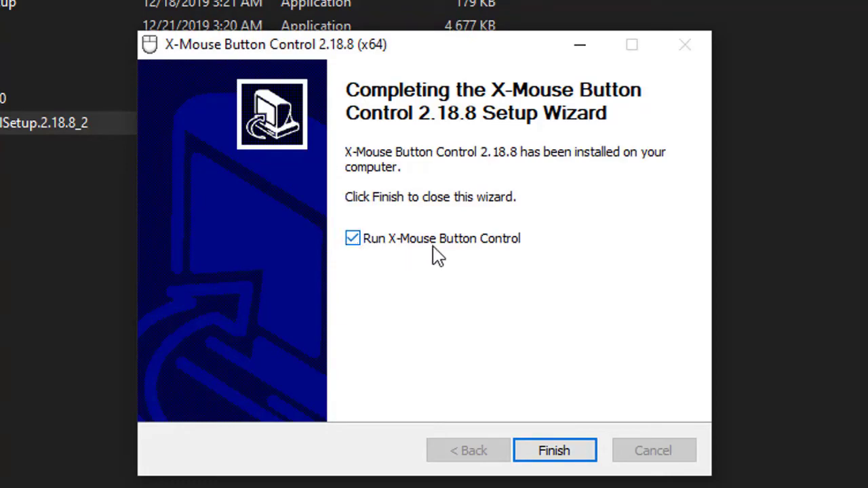
click(551, 447)
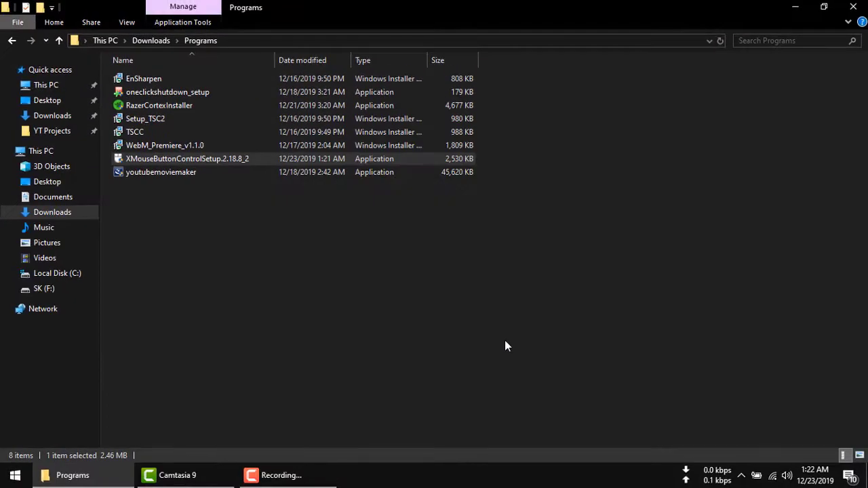
click(853, 6)
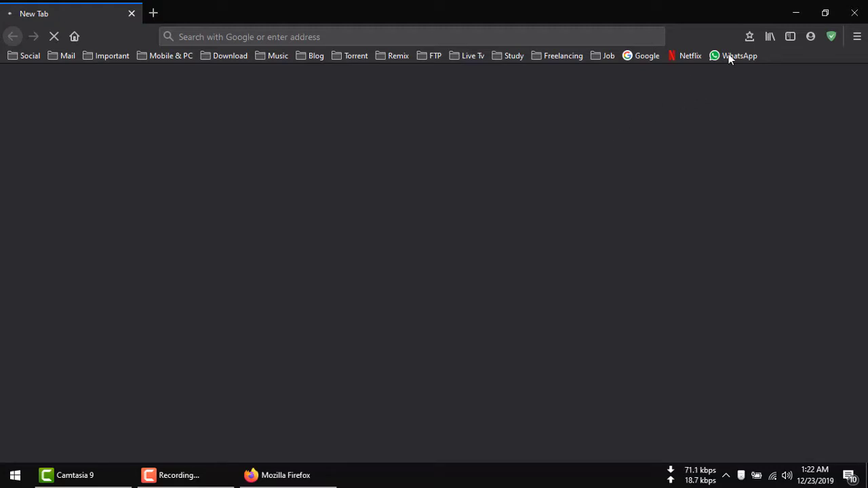
Close the Firefox window and return to the desktop
click(854, 14)
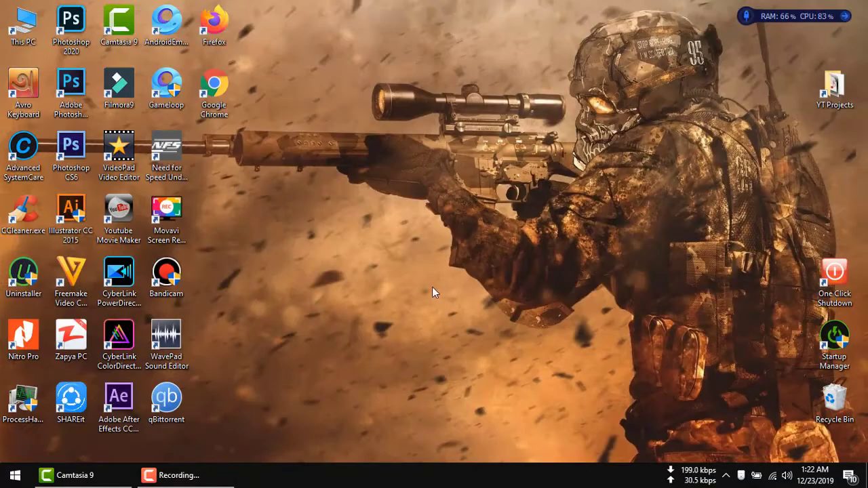
right_click(343, 228)
click(364, 254)
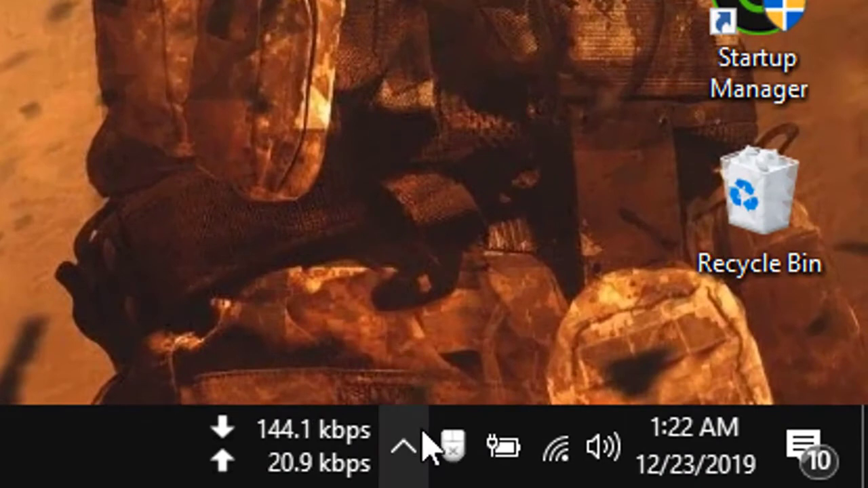
Open the X-Mouse Button Control setup window from its notification area icon and reposition the window on the desktop
click(422, 434)
mouse_move(424, 441)
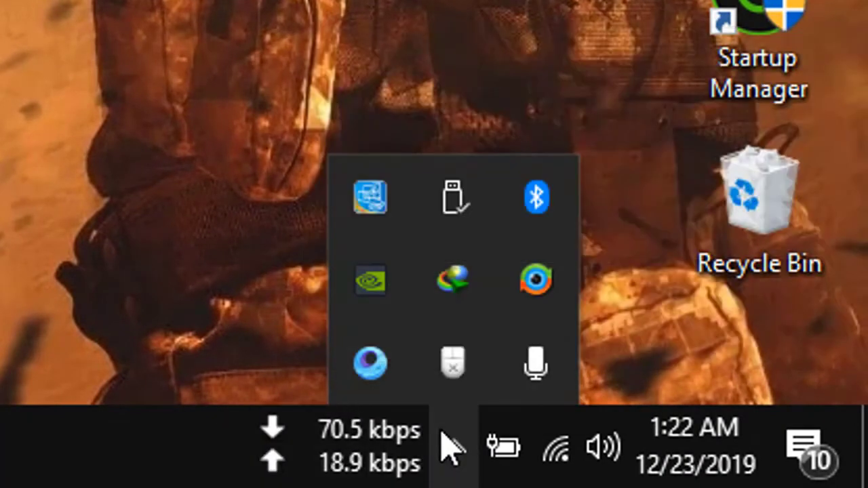
click(452, 448)
click(454, 449)
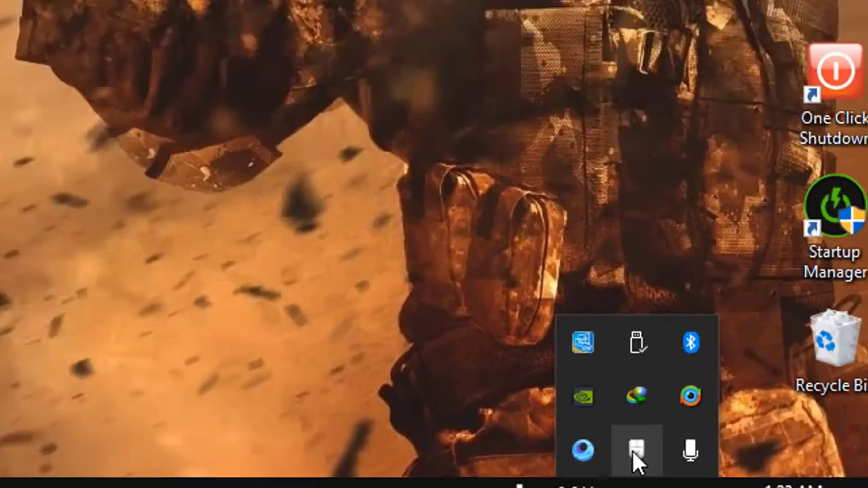
click(635, 449)
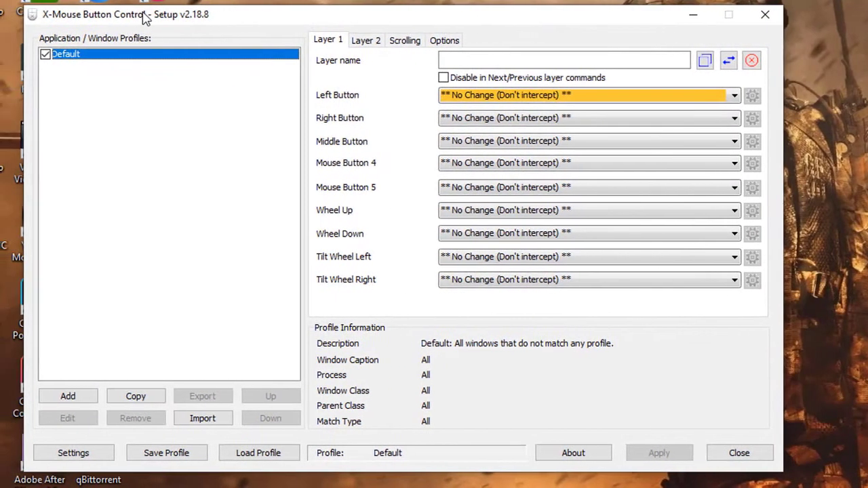
drag(142, 19, 159, 14)
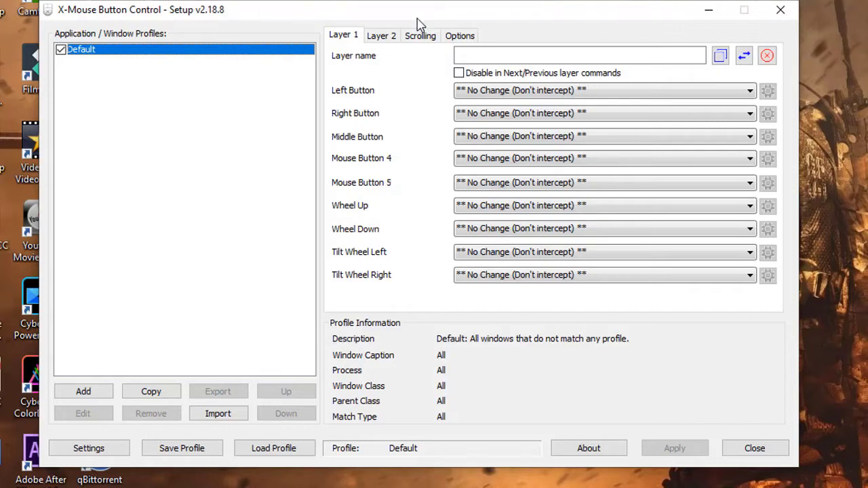
drag(417, 19, 394, 19)
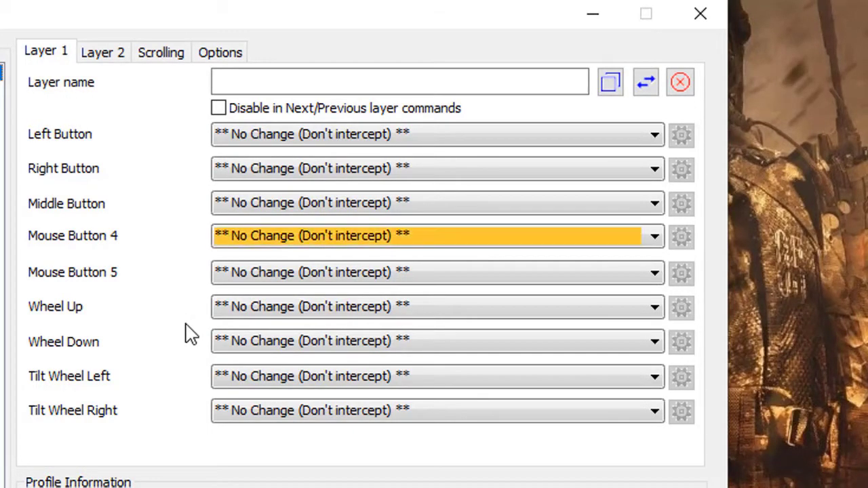
Assign Copy (Ctrl+C) to Mouse Button 4 in Layer 1 of the Default profile
click(359, 242)
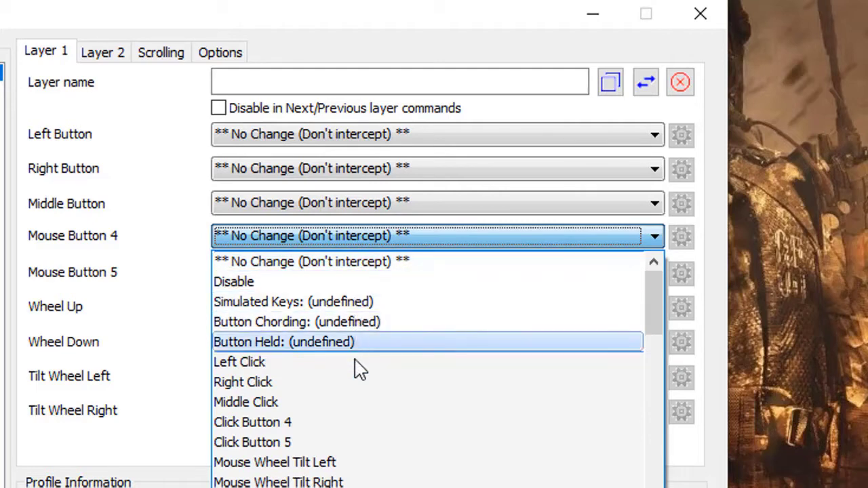
scroll(368, 450, down, 5)
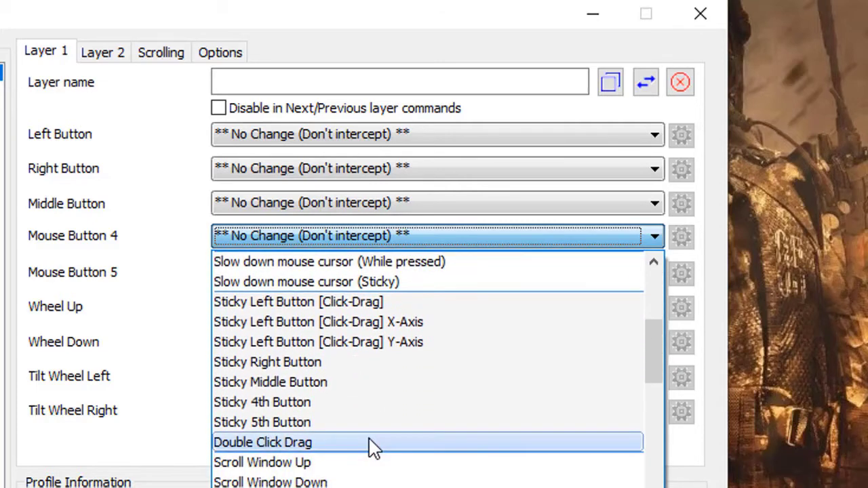
scroll(372, 447, down, 3)
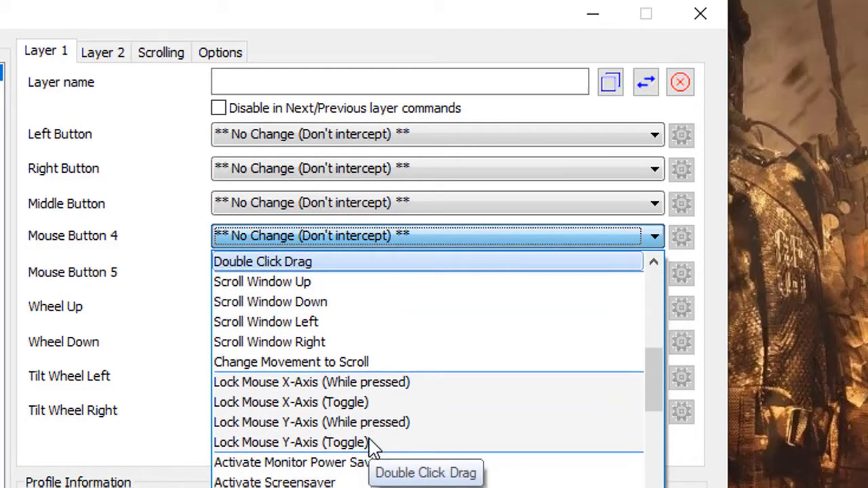
scroll(372, 448, down, 3)
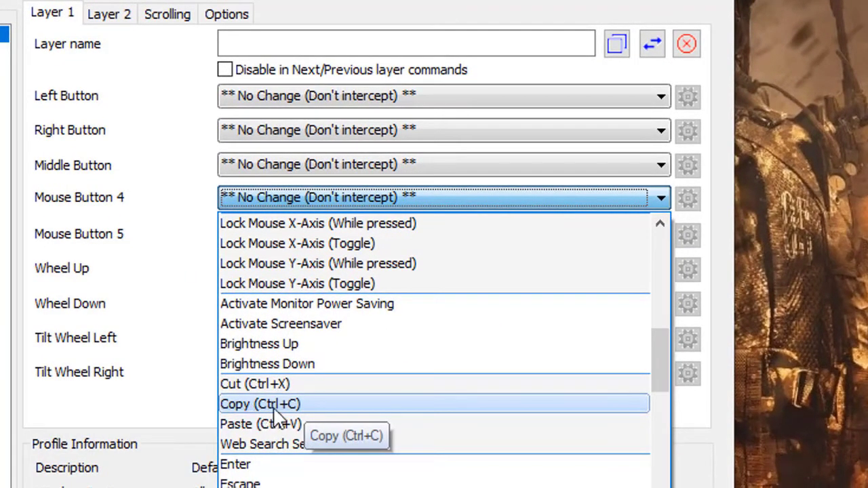
click(278, 409)
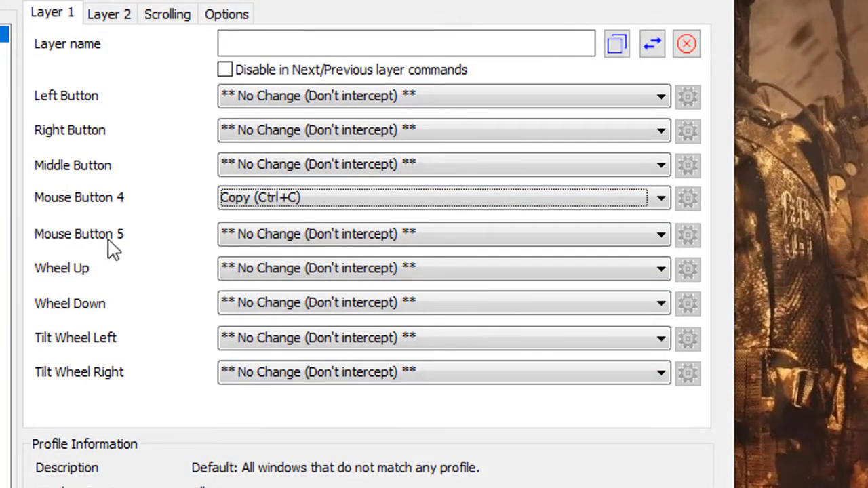
Assign Paste (Ctrl+V) to Mouse Button 5 in Layer 1 of the Default profile and apply the changes
click(250, 237)
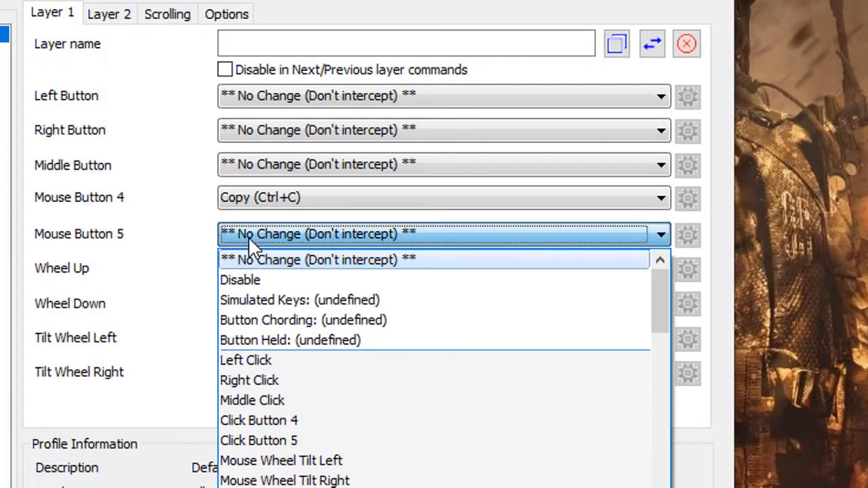
scroll(309, 454, down, 8)
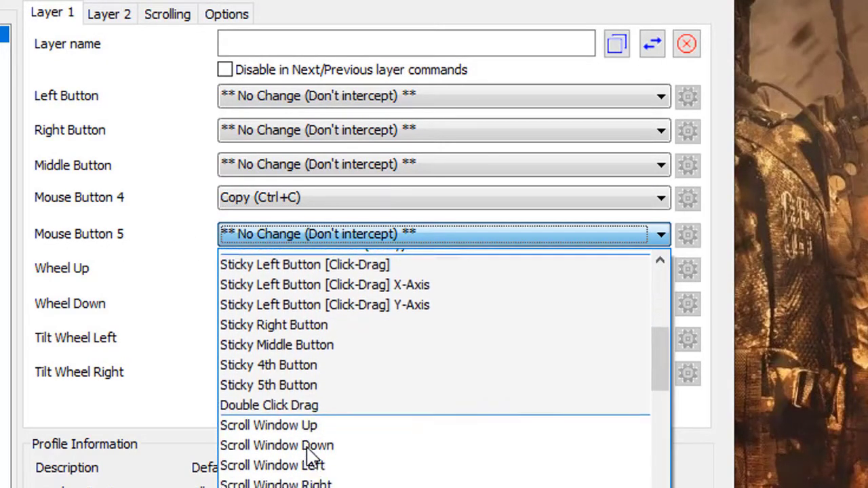
scroll(309, 457, down, 12)
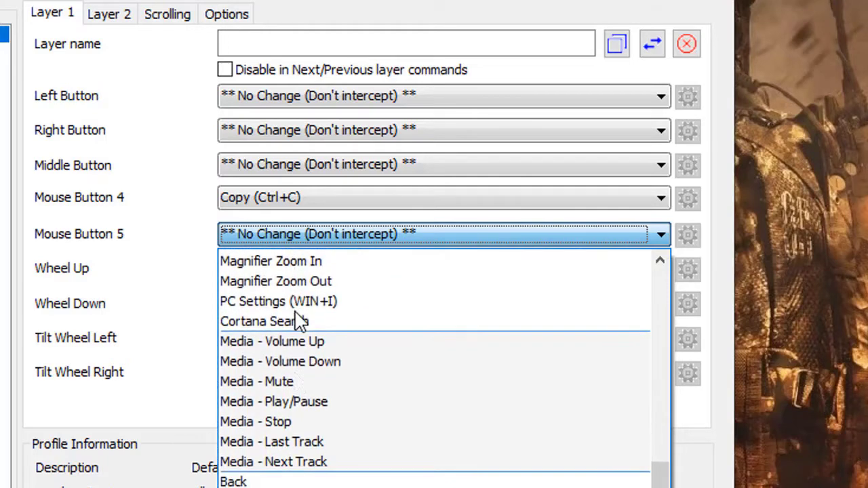
scroll(325, 325, up, 6)
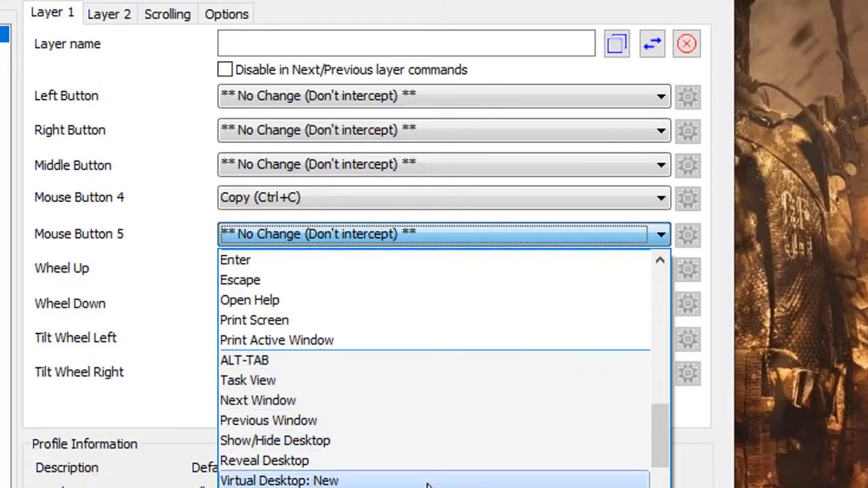
mouse_move(659, 439)
mouse_down()
mouse_move(664, 487)
mouse_move(659, 425)
mouse_up()
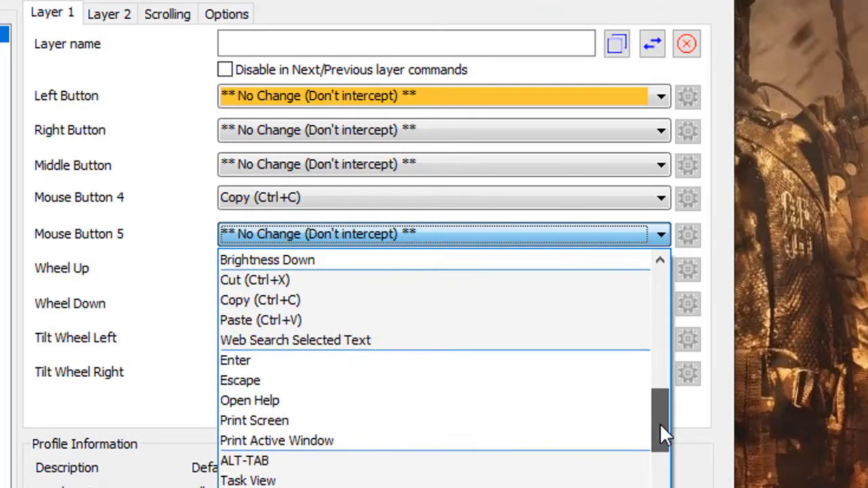
click(285, 320)
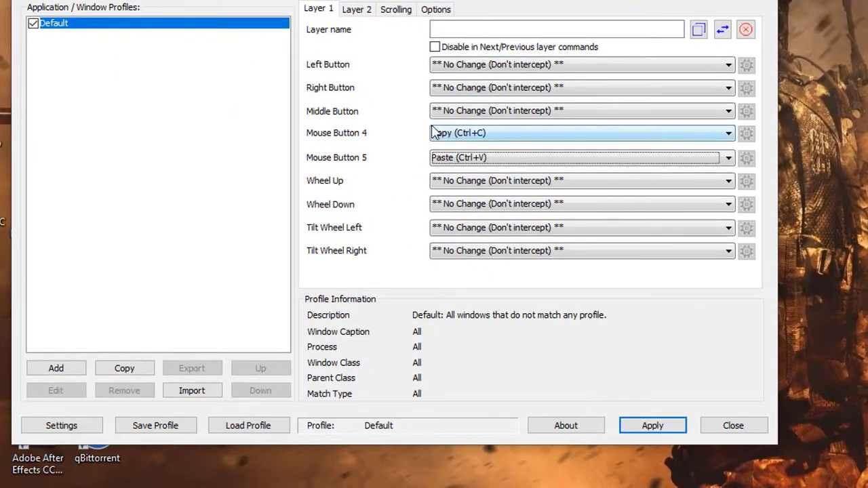
click(668, 427)
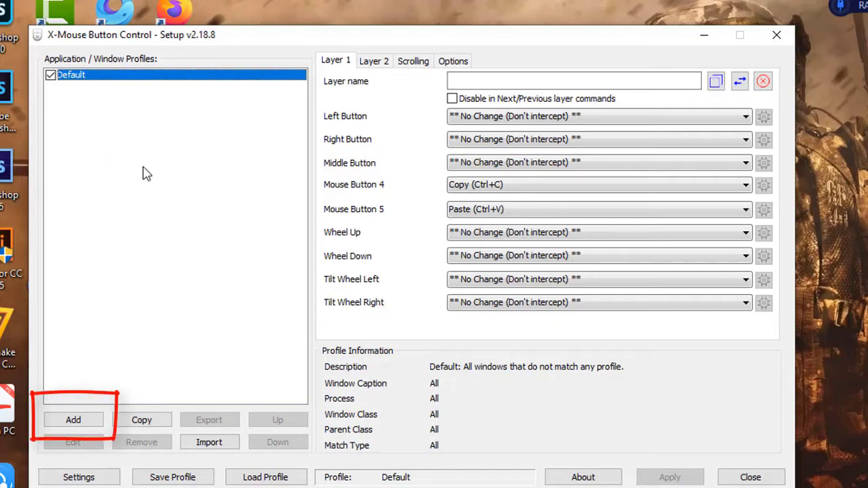
Start a new application profile based on the running process appmarket.exe and reposition the application chooser
click(73, 421)
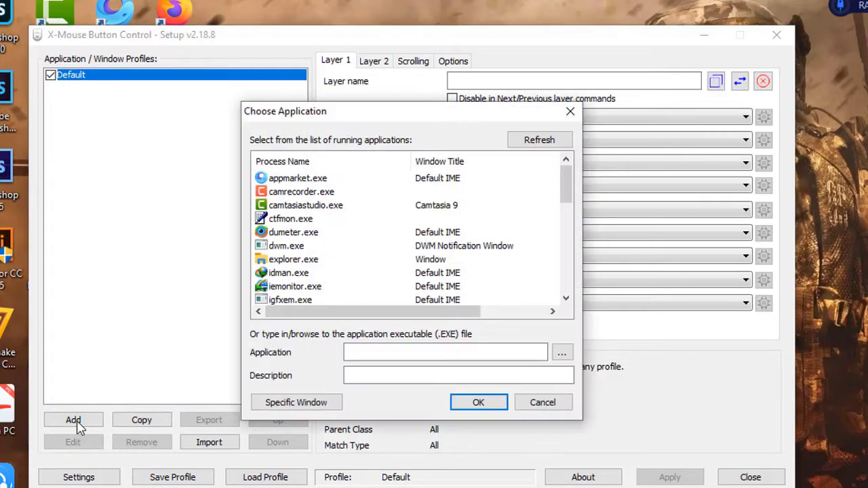
click(332, 181)
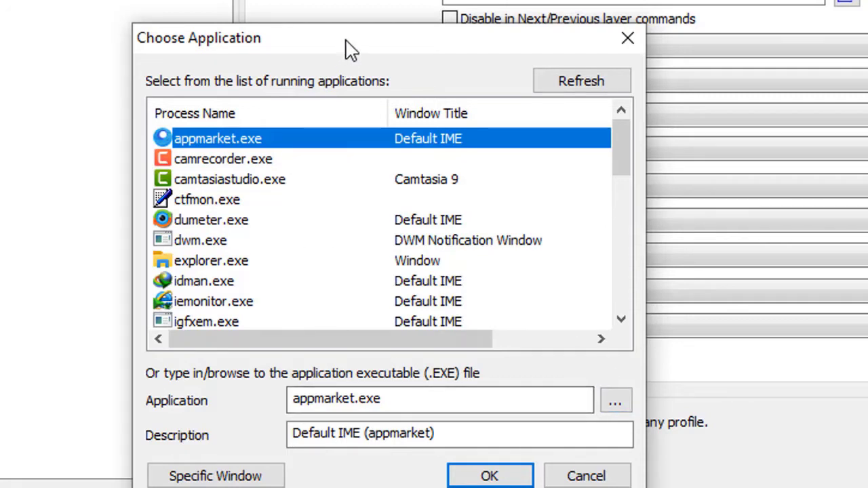
drag(349, 49, 287, 23)
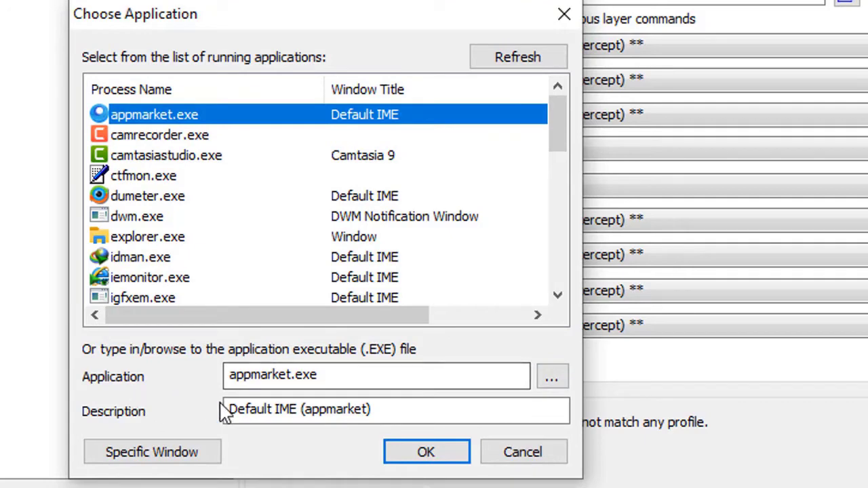
Browse to the txgameassistant\ui folder on drive C, choose AndroidEmulator.exe as the profile's application, and add the profile
click(553, 381)
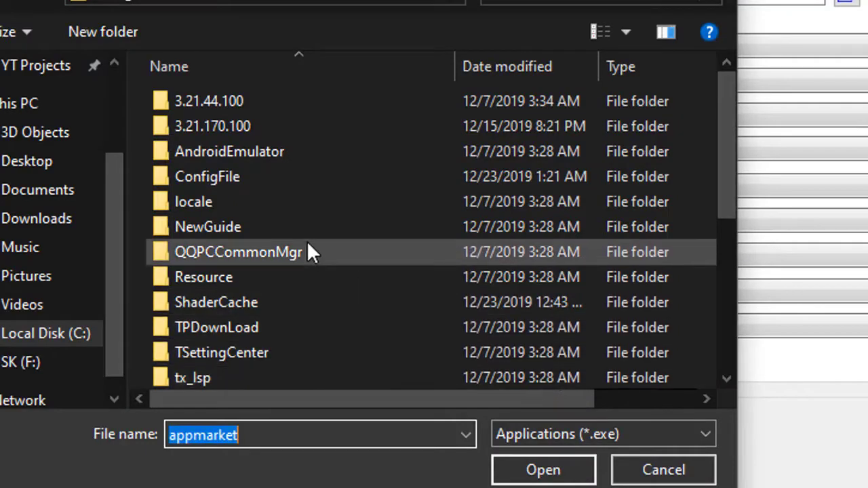
click(139, 3)
click(193, 27)
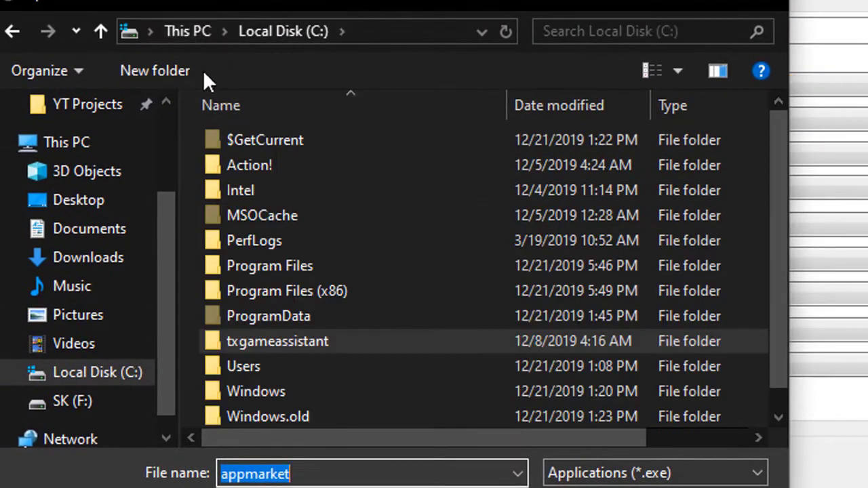
click(188, 34)
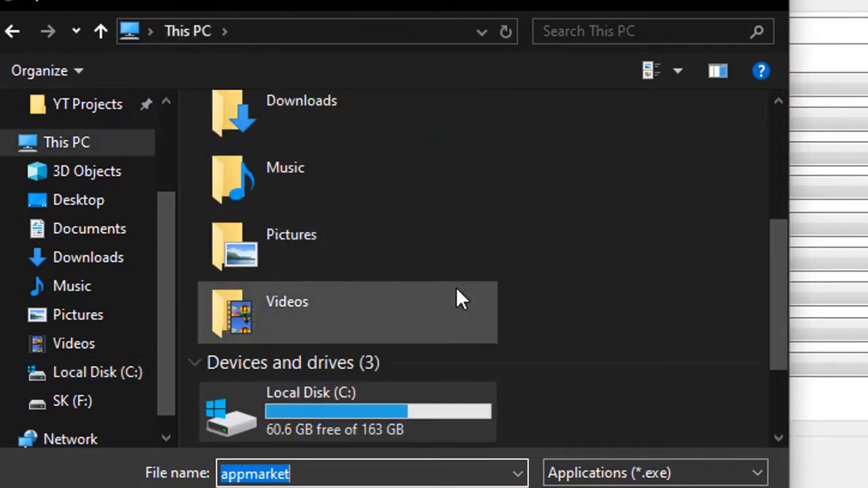
scroll(456, 292, down, 2)
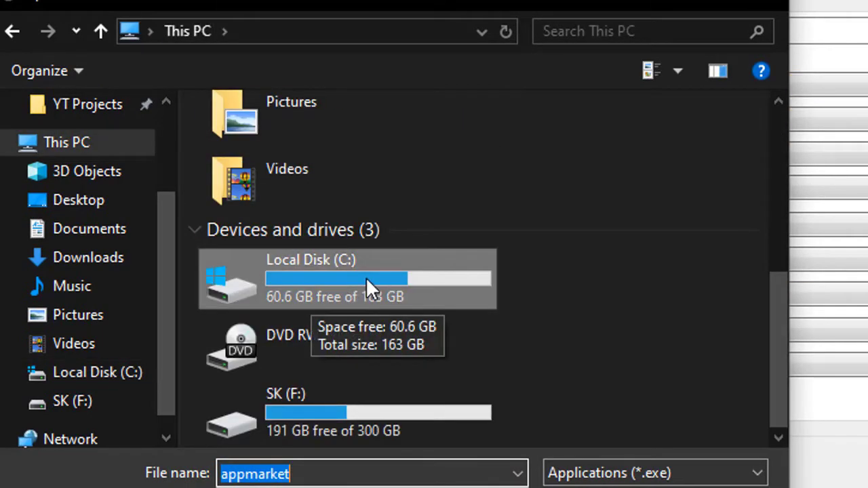
double_click(340, 277)
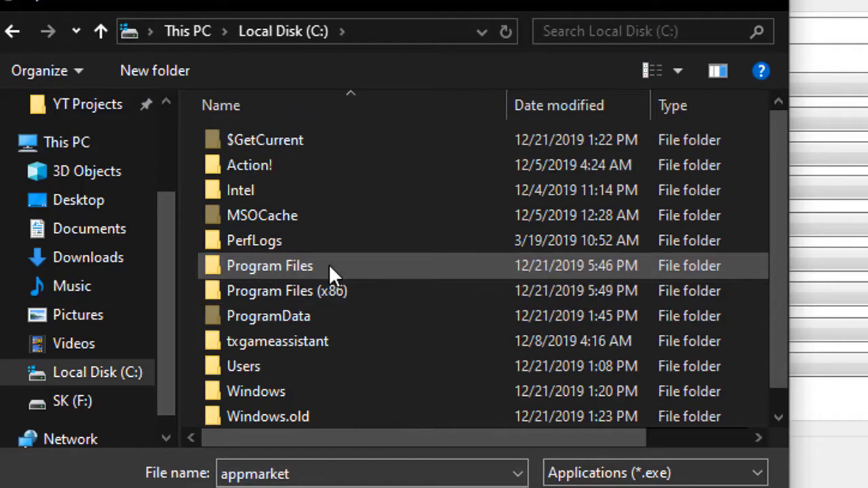
double_click(306, 343)
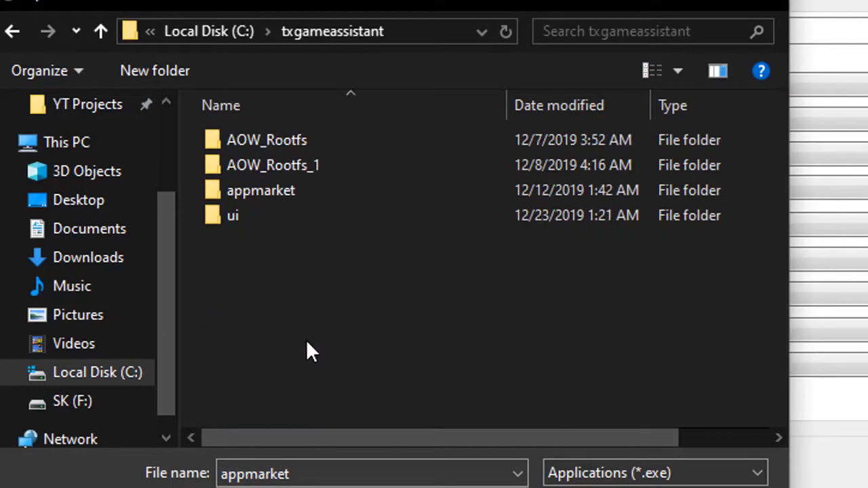
double_click(259, 217)
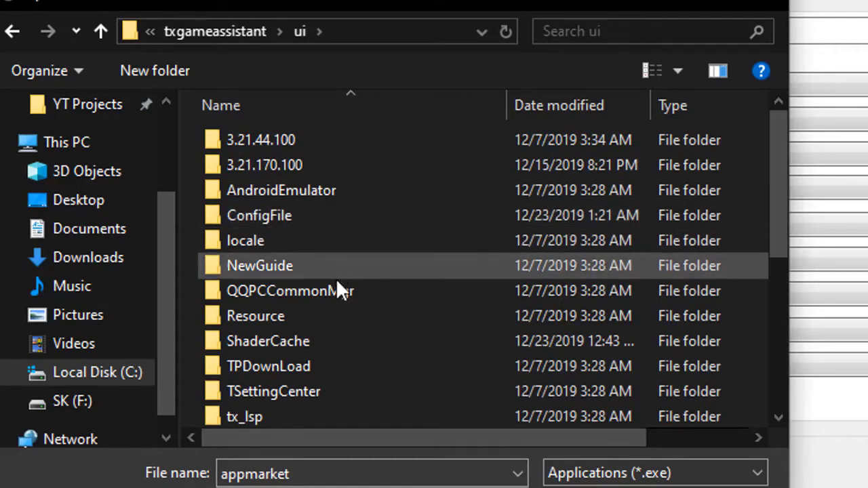
scroll(335, 282, down, 5)
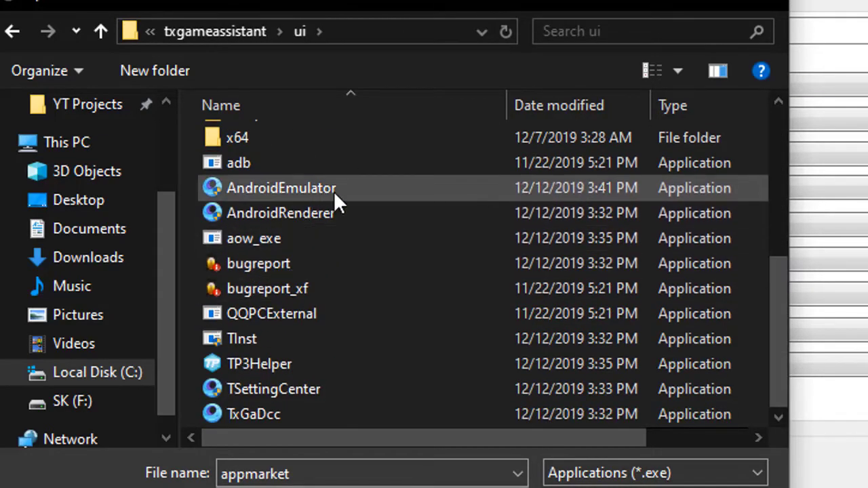
double_click(288, 191)
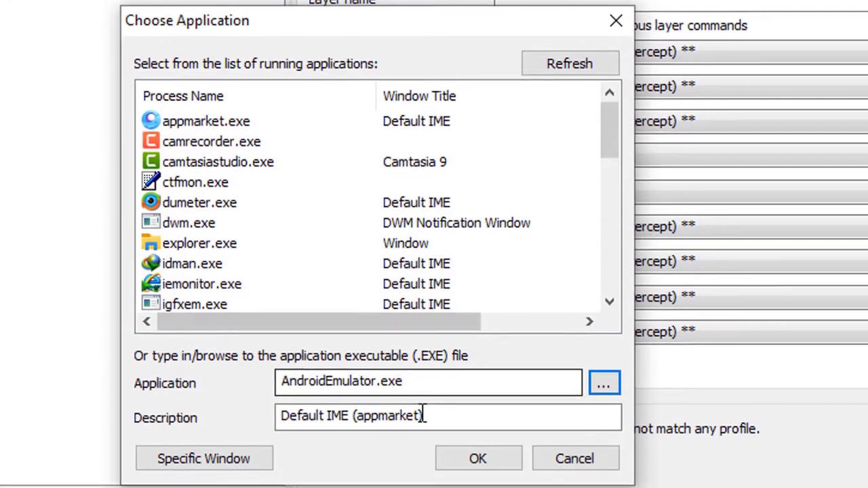
click(468, 459)
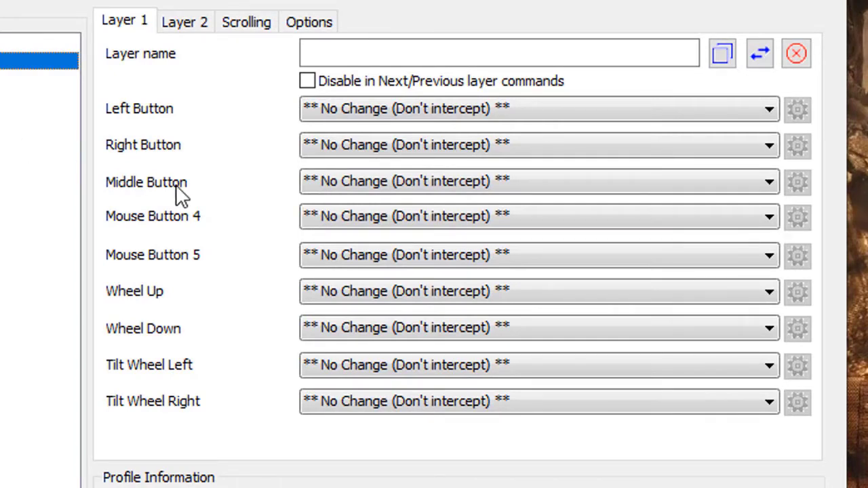
click(343, 217)
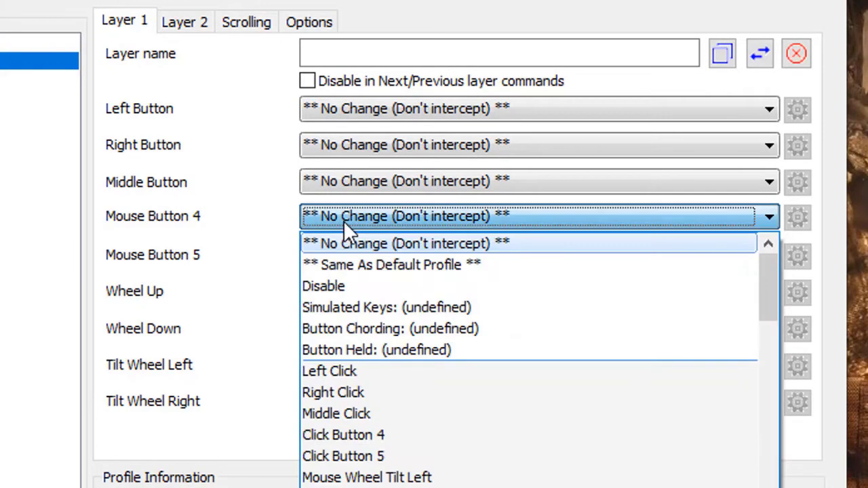
click(344, 217)
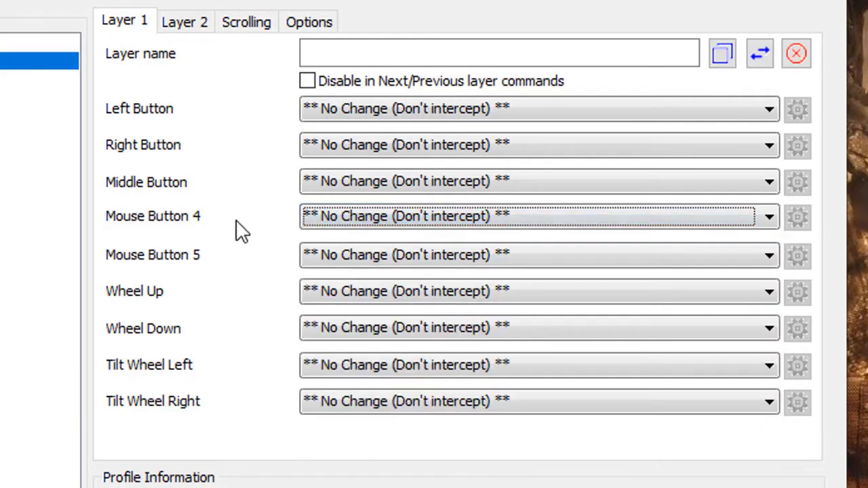
click(327, 254)
click(327, 254)
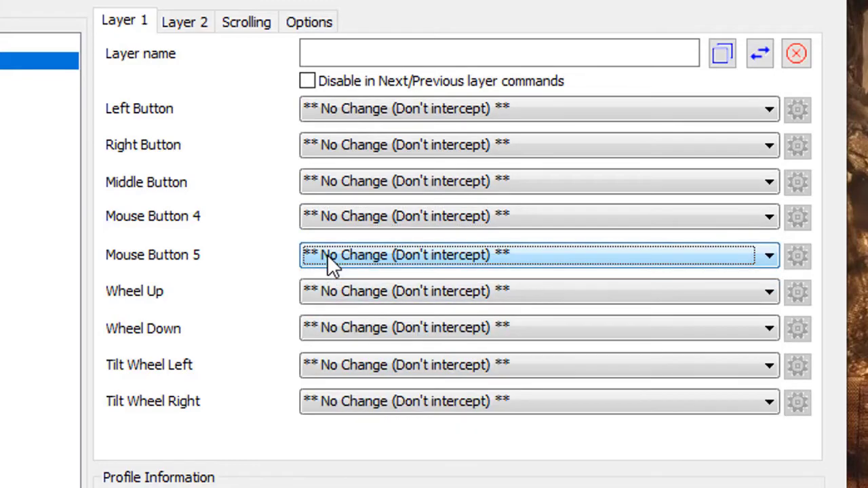
click(357, 229)
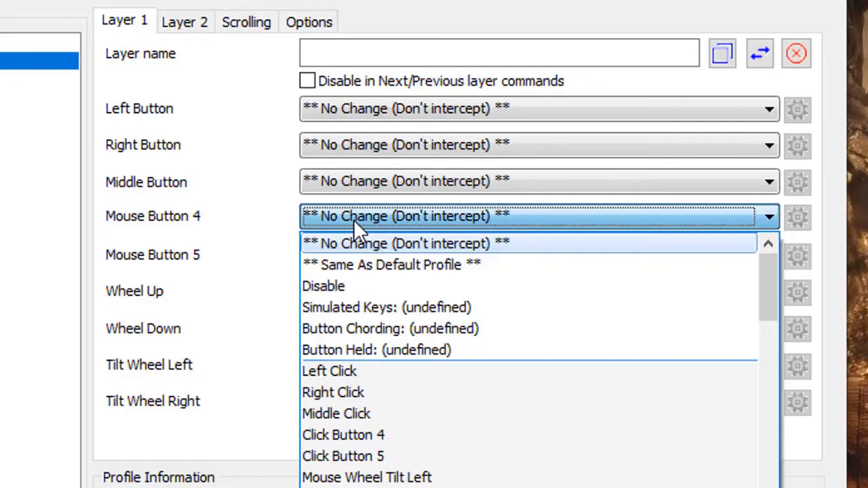
click(353, 219)
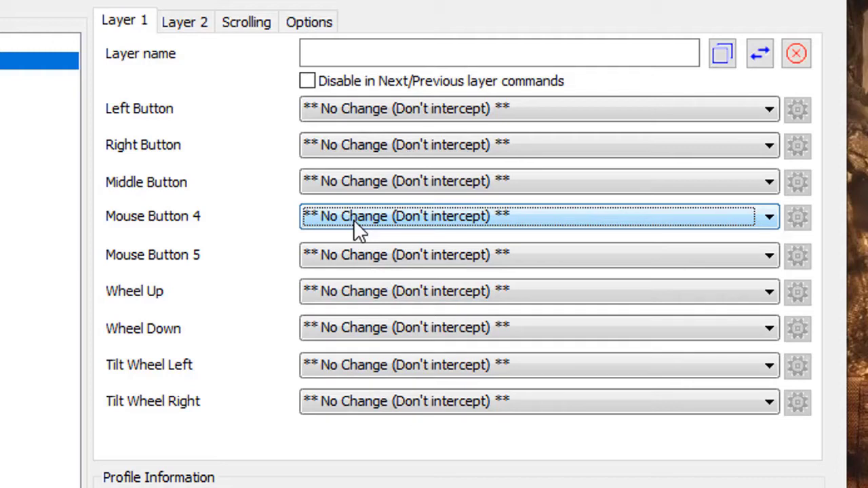
Assign the simulated keystroke {CTRL} to Mouse Button 4 in Layer 1 of the Android emulator profile
click(353, 221)
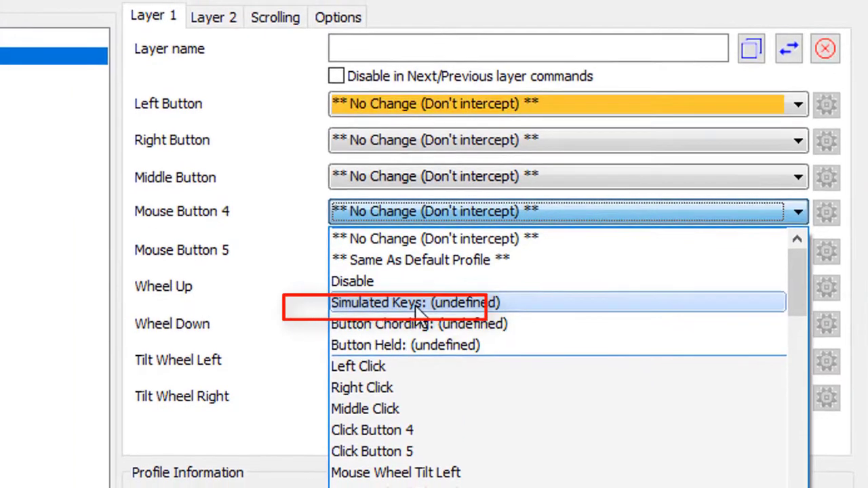
click(383, 308)
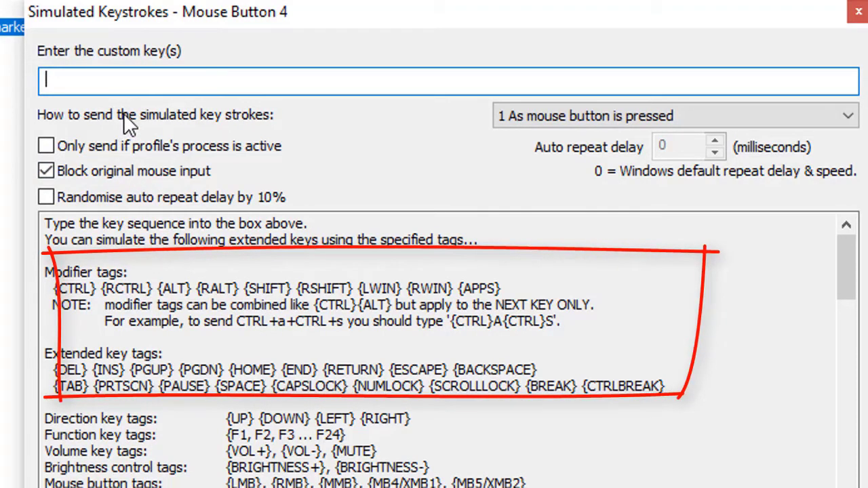
text({)
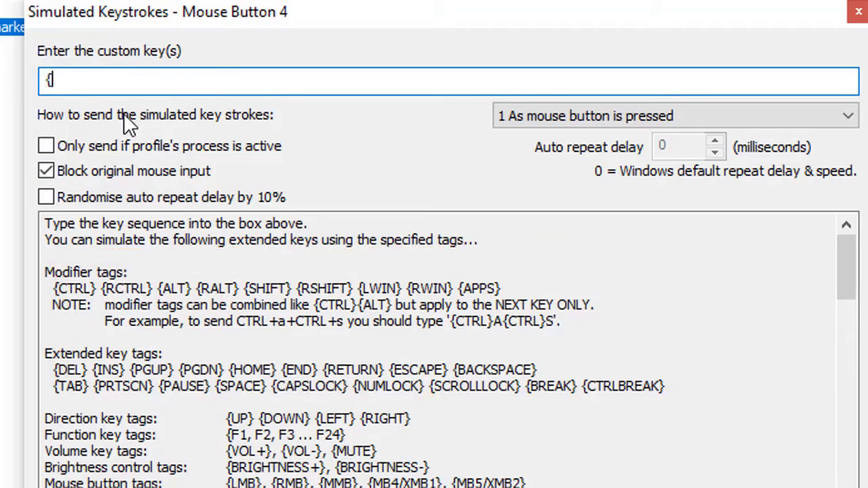
text(CTRL})
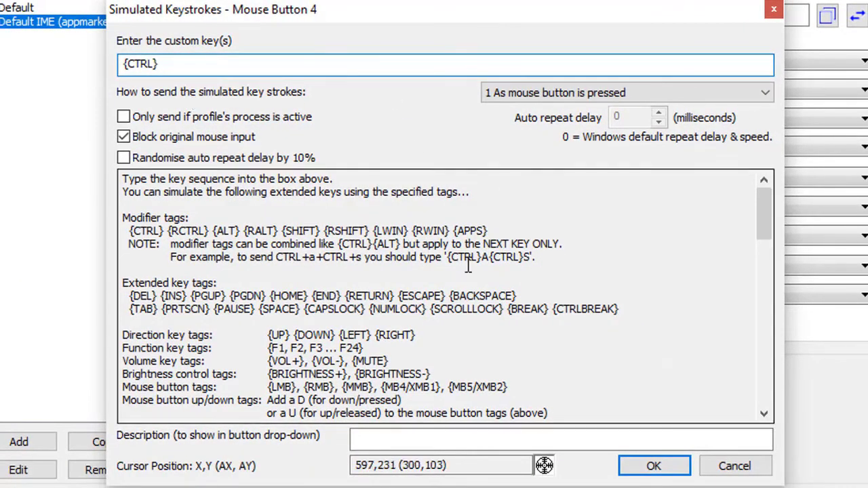
click(644, 466)
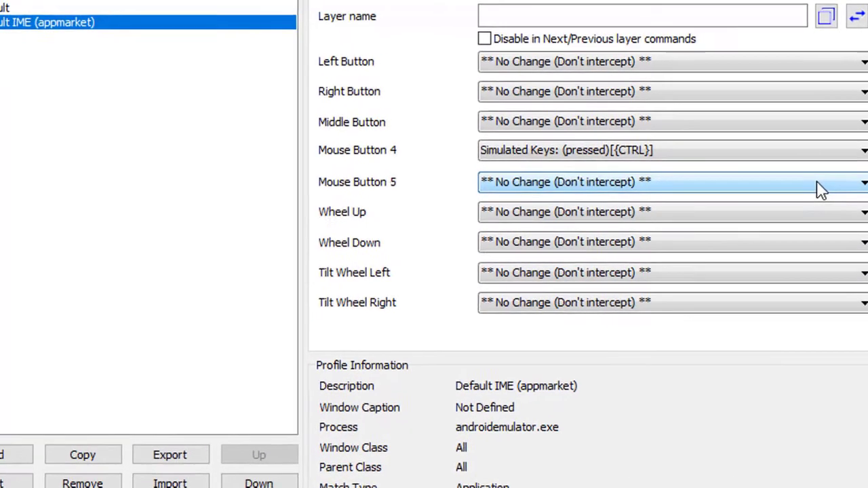
Assign the simulated keystroke {ALT} to Mouse Button 5 in Layer 1 of the Android emulator profile
click(823, 181)
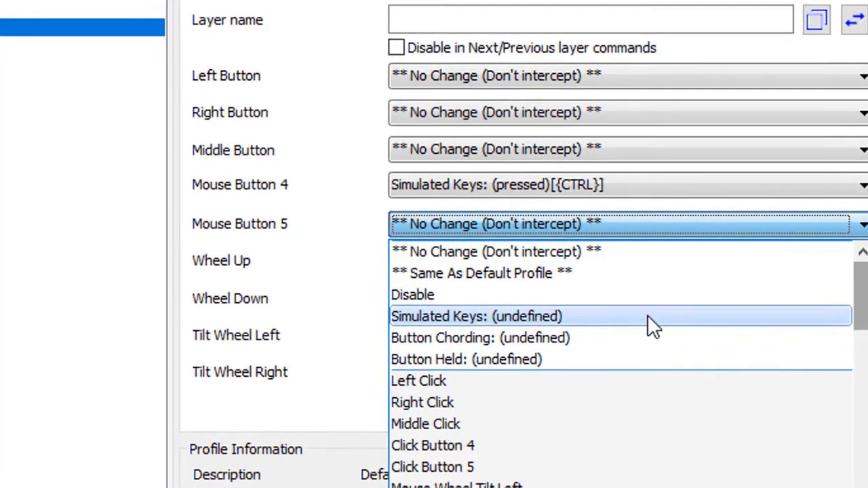
click(648, 317)
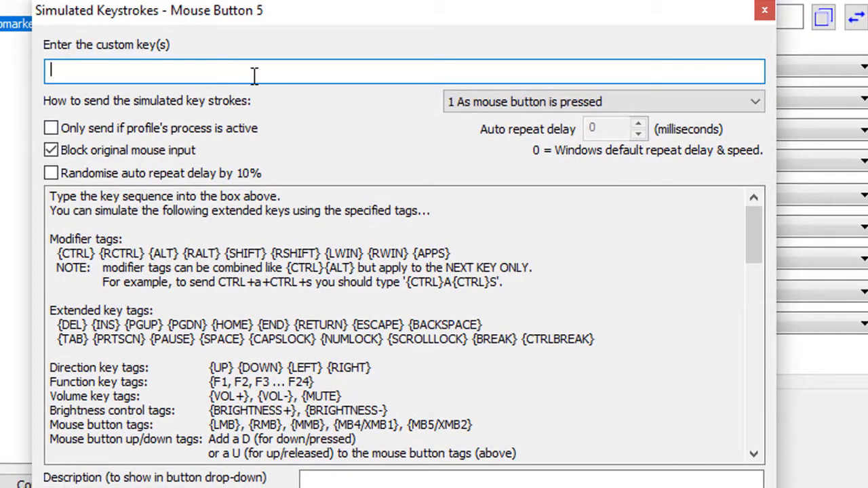
text({)
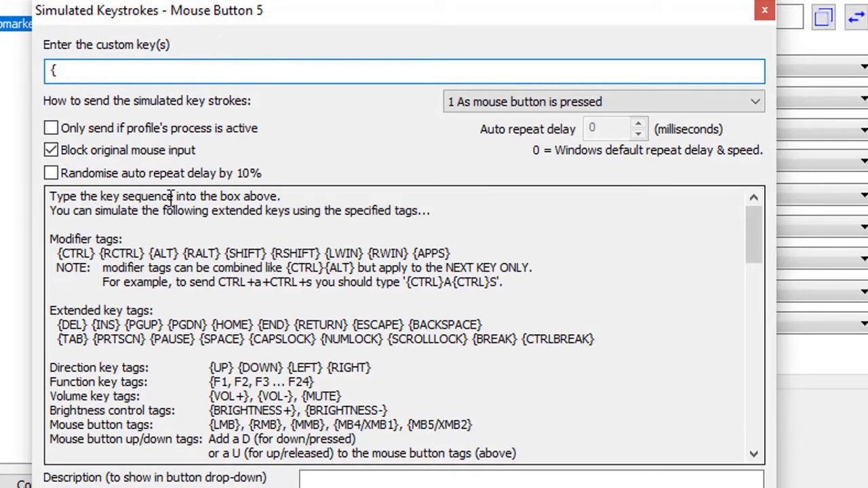
text(ALT})
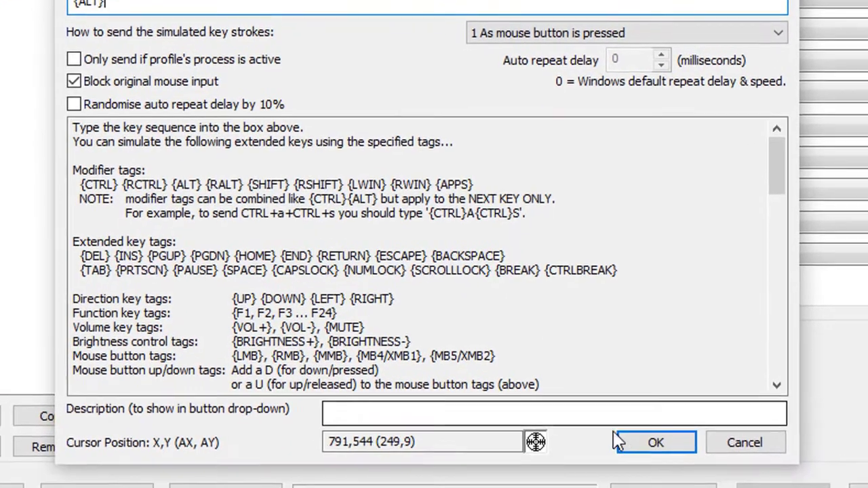
click(633, 485)
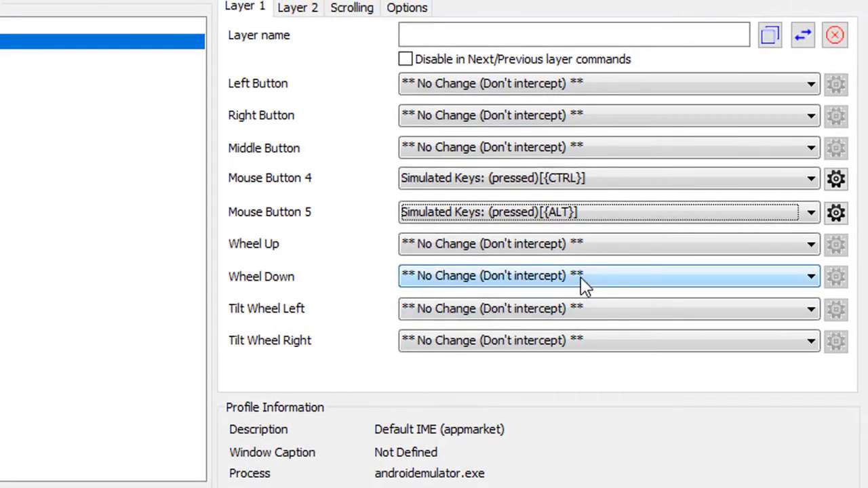
Review the available key tags and assign the simulated keystroke = to the Middle Button in the emulator profile's Layer 1
click(519, 150)
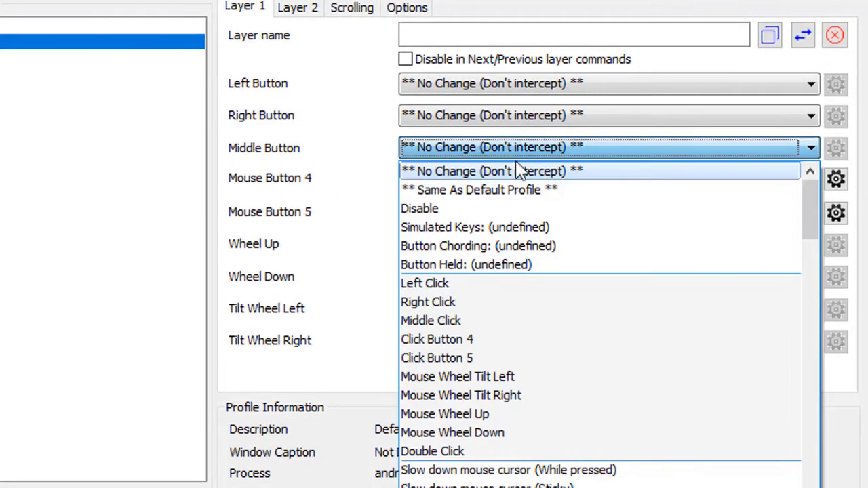
click(514, 227)
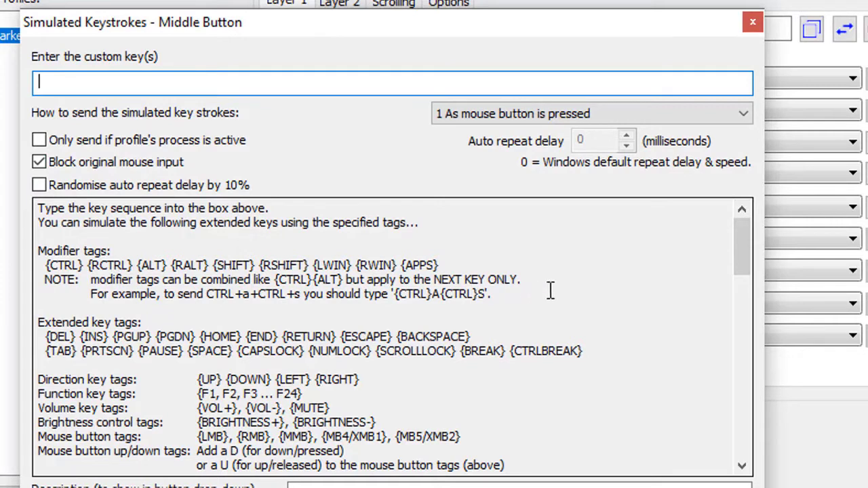
drag(740, 235, 746, 277)
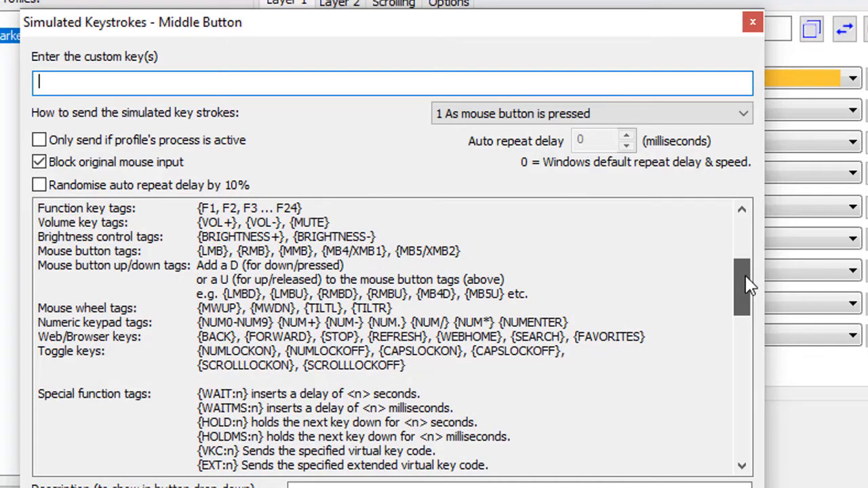
drag(749, 285, 748, 286)
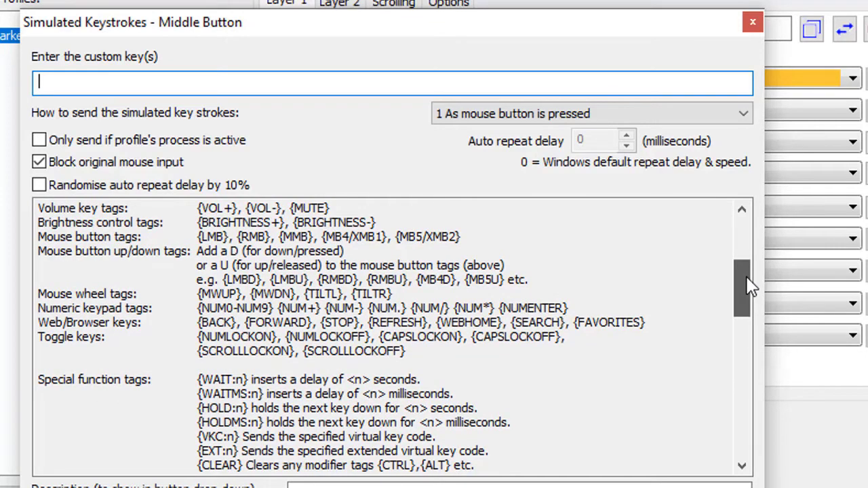
drag(750, 286, 742, 210)
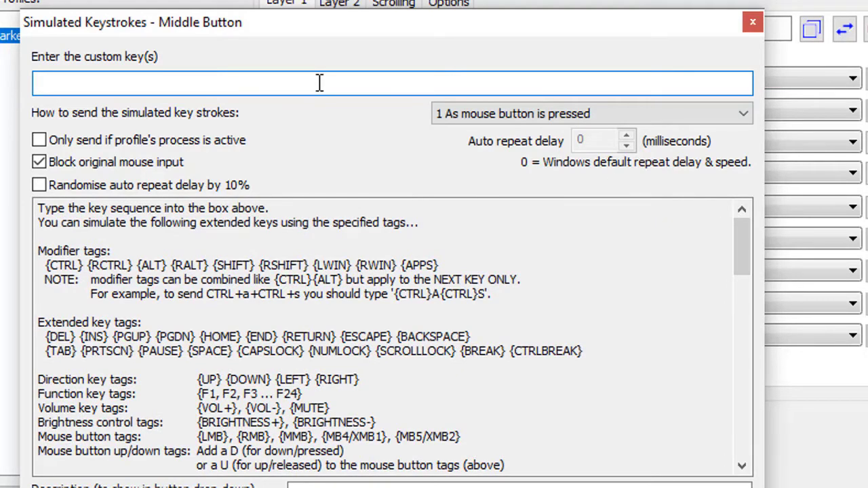
text(+)
key(BackSpace)
text(=)
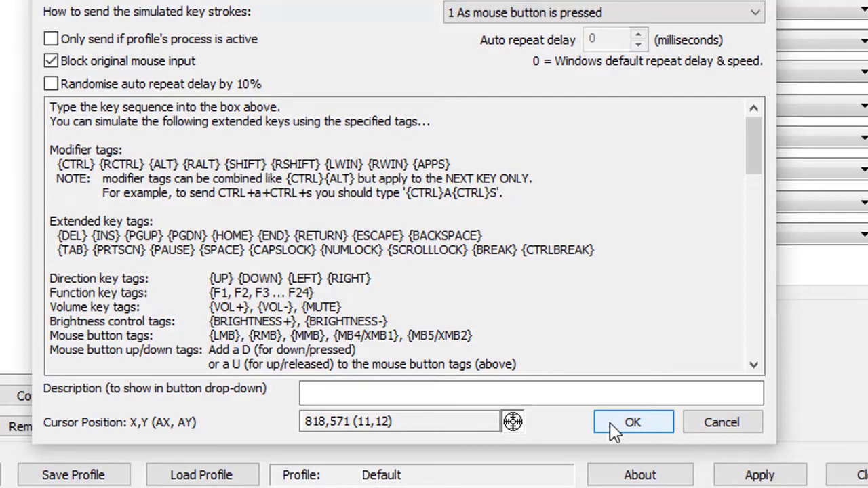
click(612, 429)
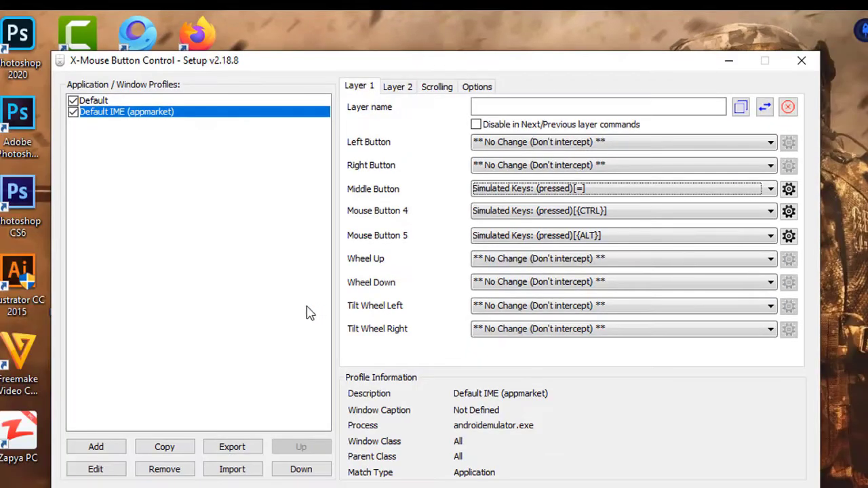
Add an application profile for camtasiastudio.exe, chosen from the list of running applications
click(110, 453)
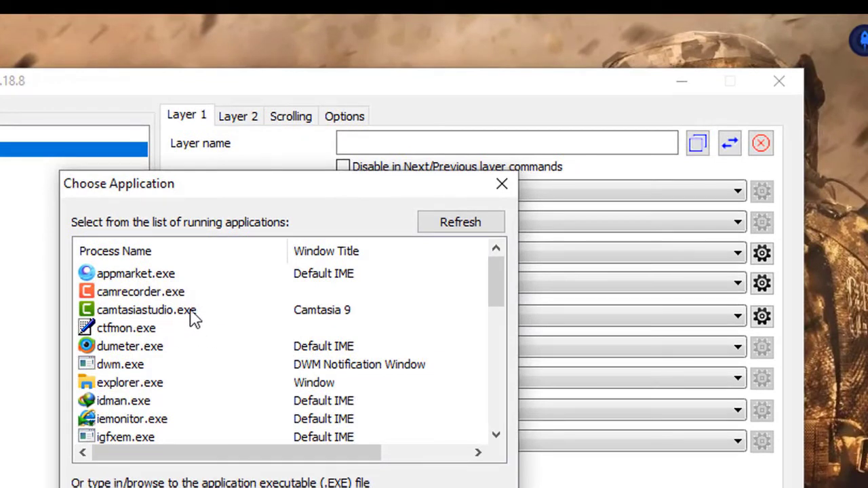
scroll(190, 342, down, 3)
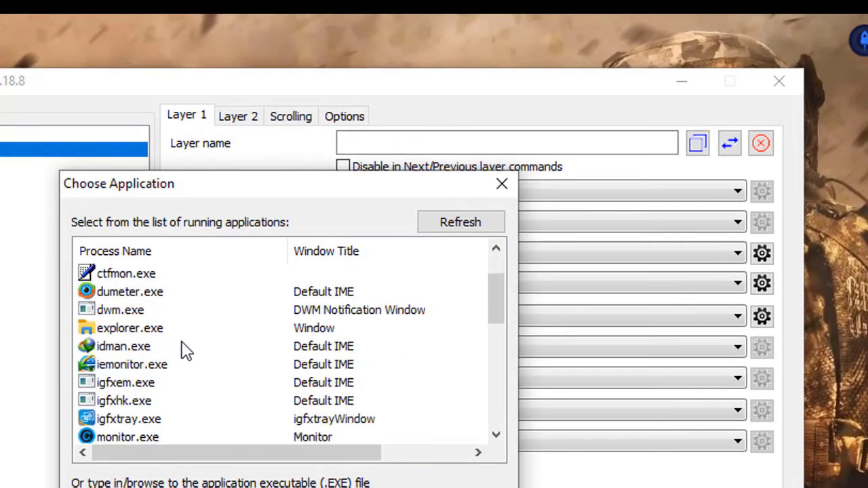
scroll(186, 350, down, 4)
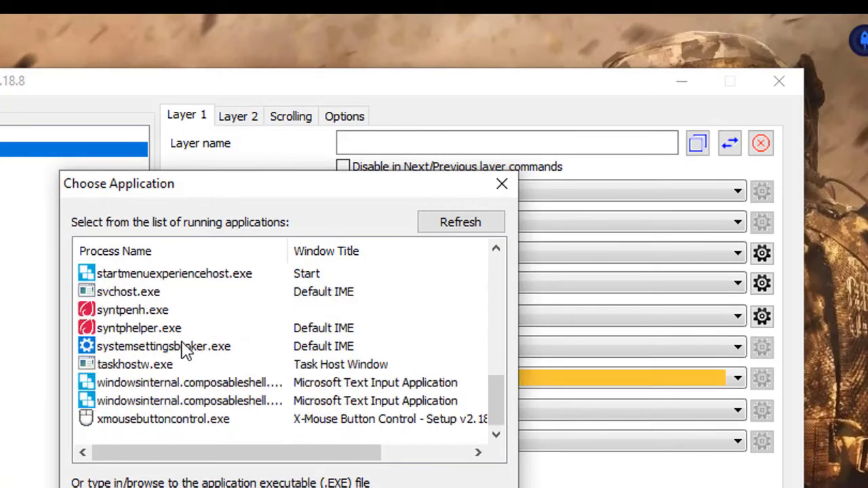
scroll(187, 350, up, 7)
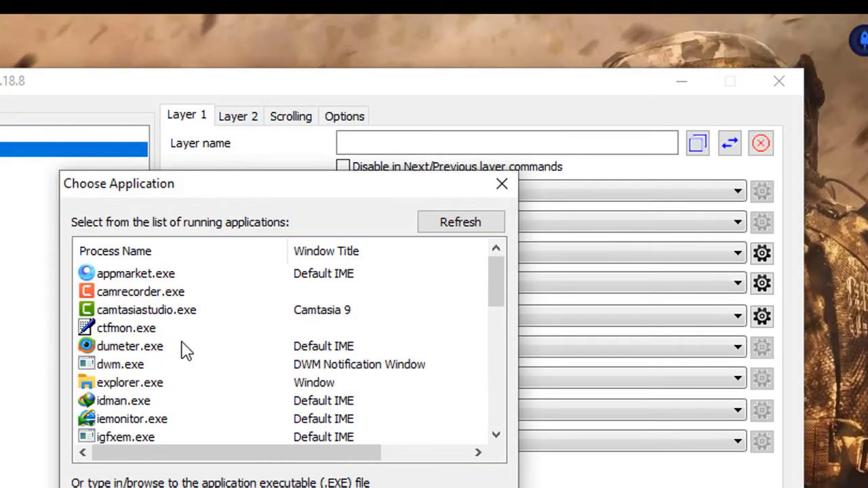
click(158, 318)
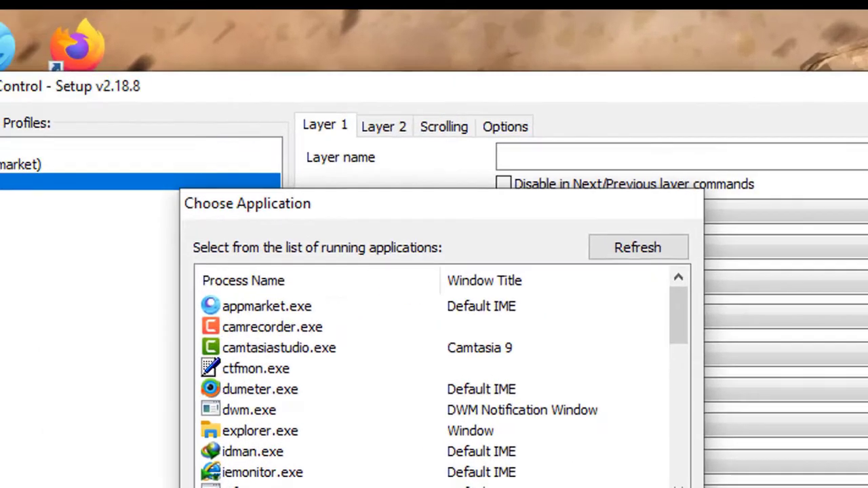
key(Return)
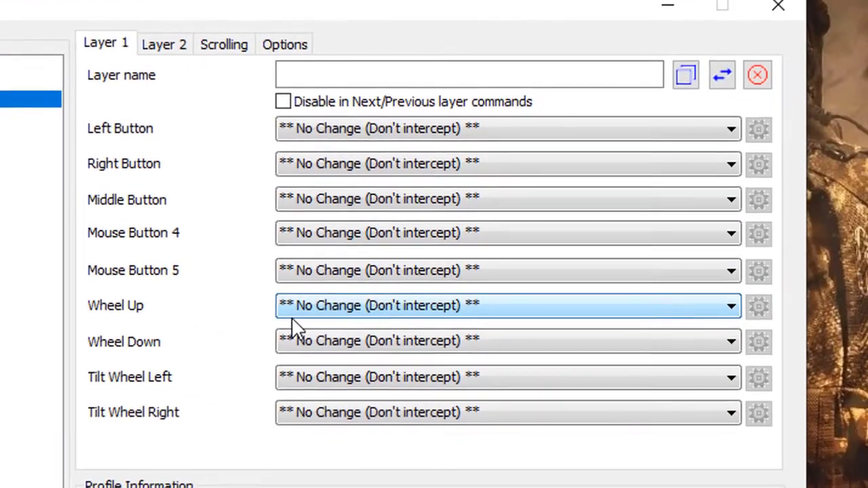
Assign the simulated keystroke {SPACE} to the Middle Button in Layer 1 of the Camtasia 9 profile and apply the settings
click(369, 200)
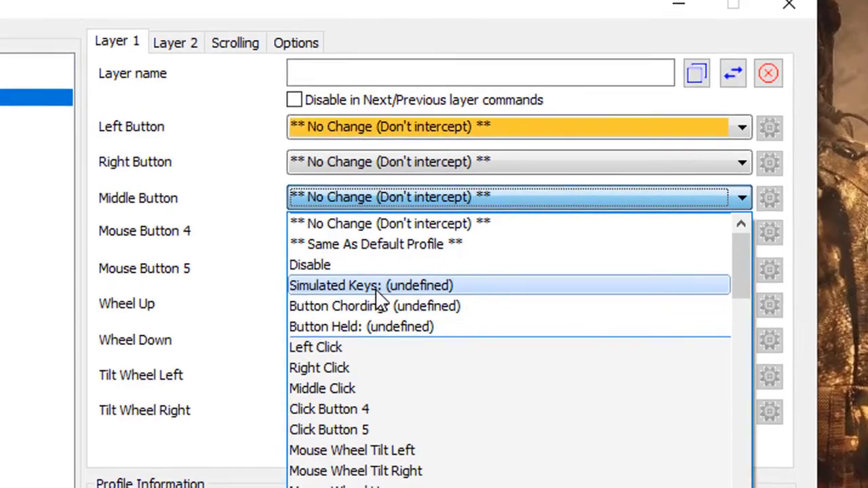
click(377, 294)
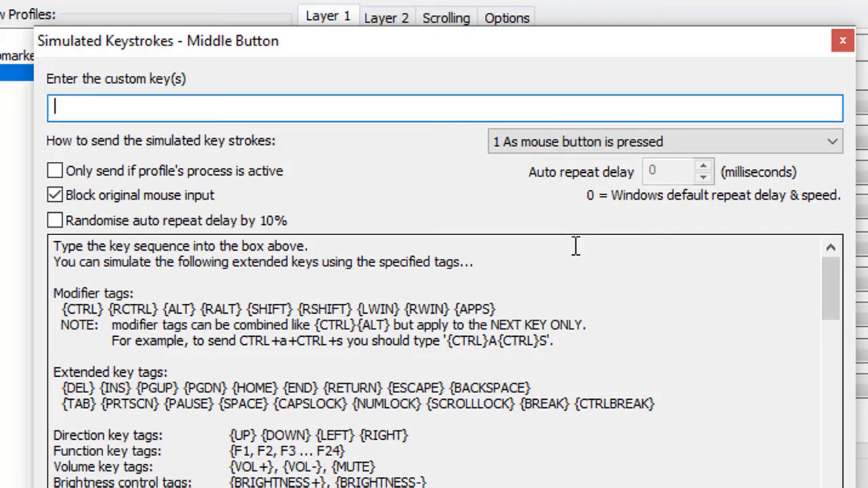
text({SPACE)
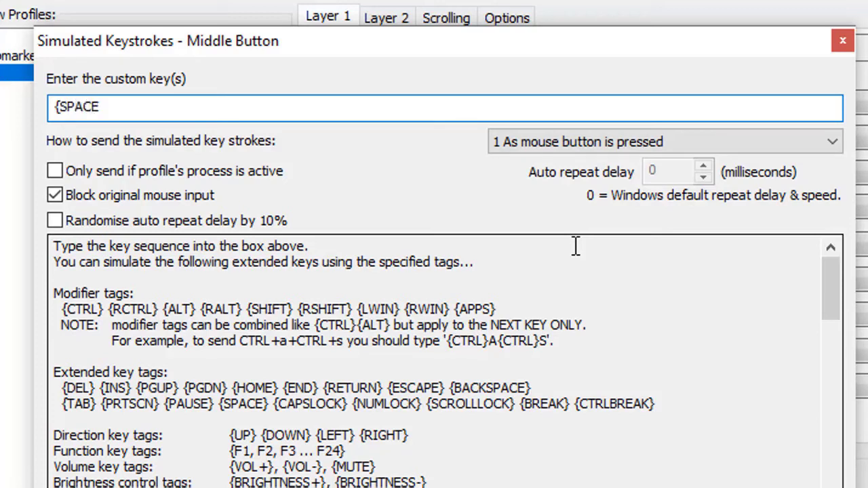
text(})
key(Return)
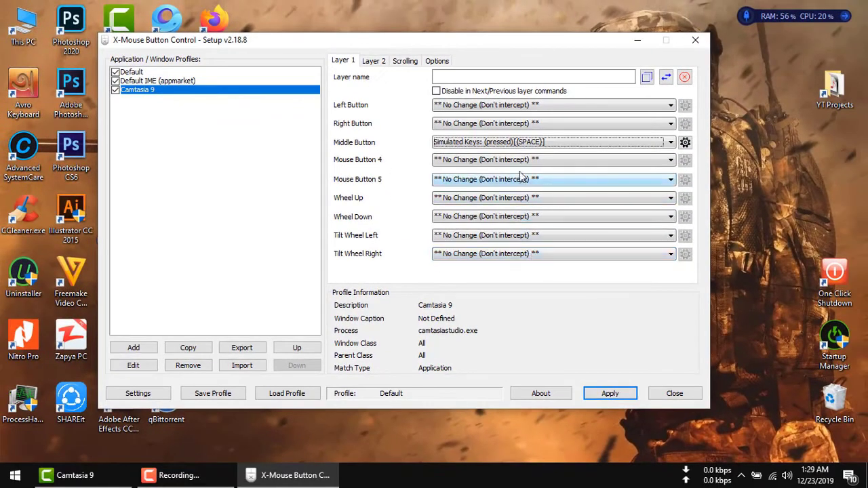
click(611, 394)
click(612, 394)
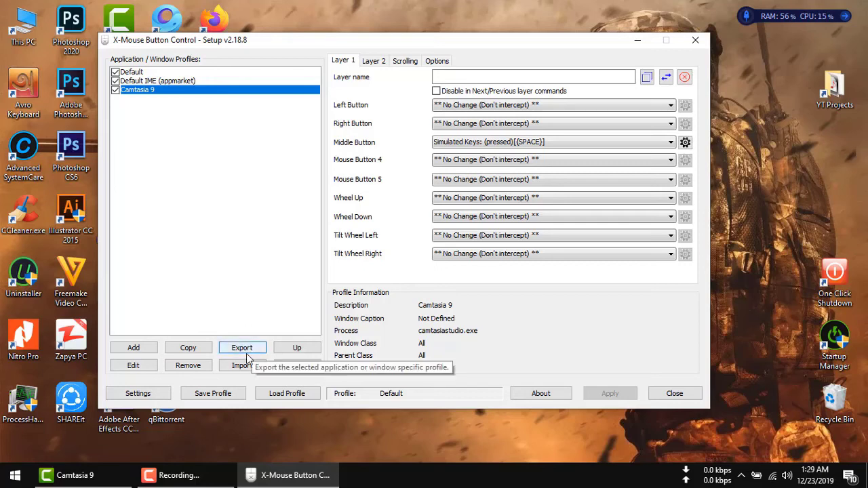
Open the file browser for importing a profile and cancel it without choosing a file
click(247, 370)
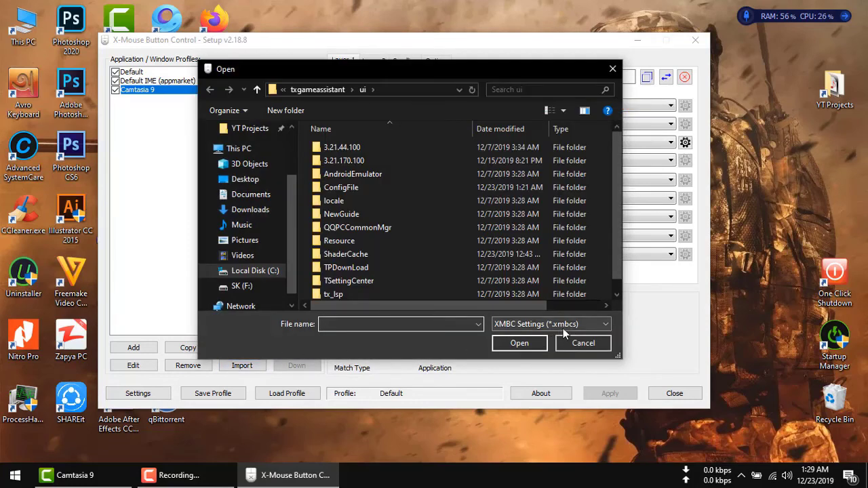
click(581, 343)
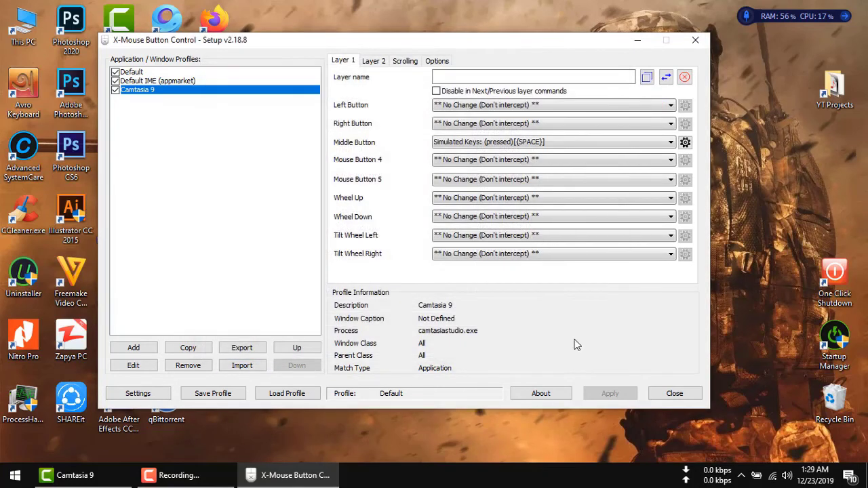